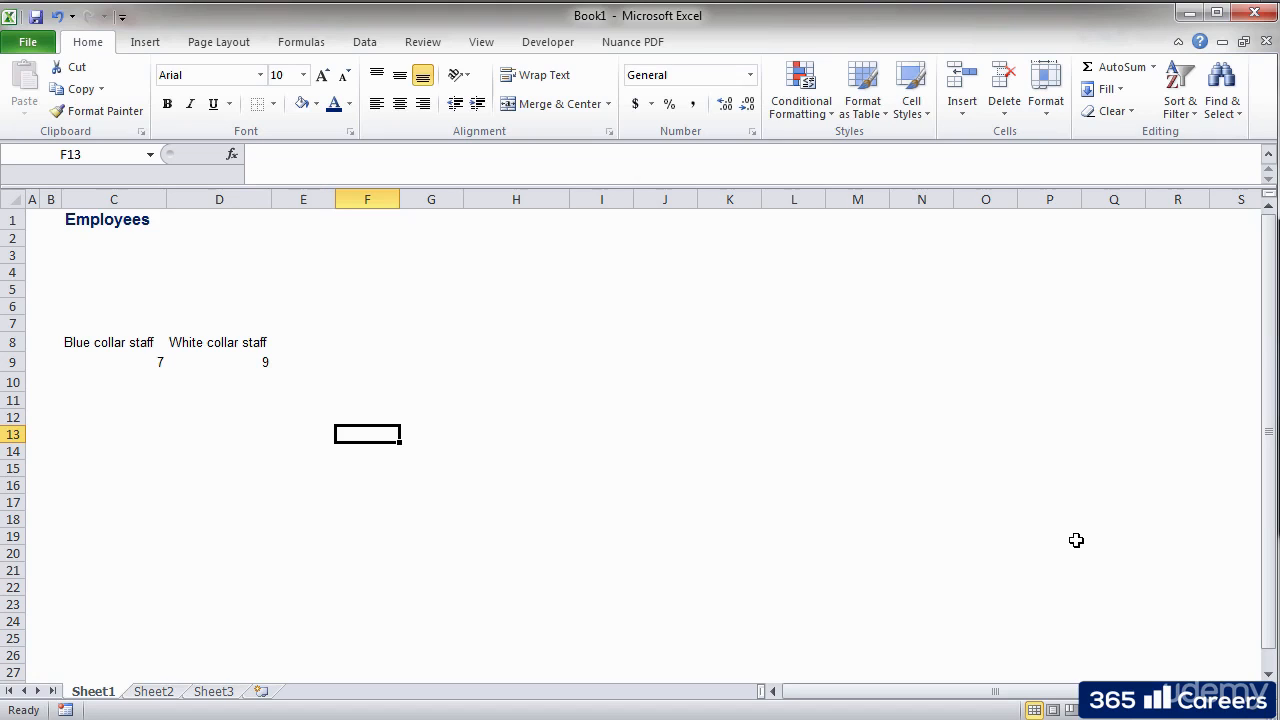
- Select cell E9, next to the white collar staff figure
key("Up")
key("Up")
key("Up")
key("Left")
key("Up")
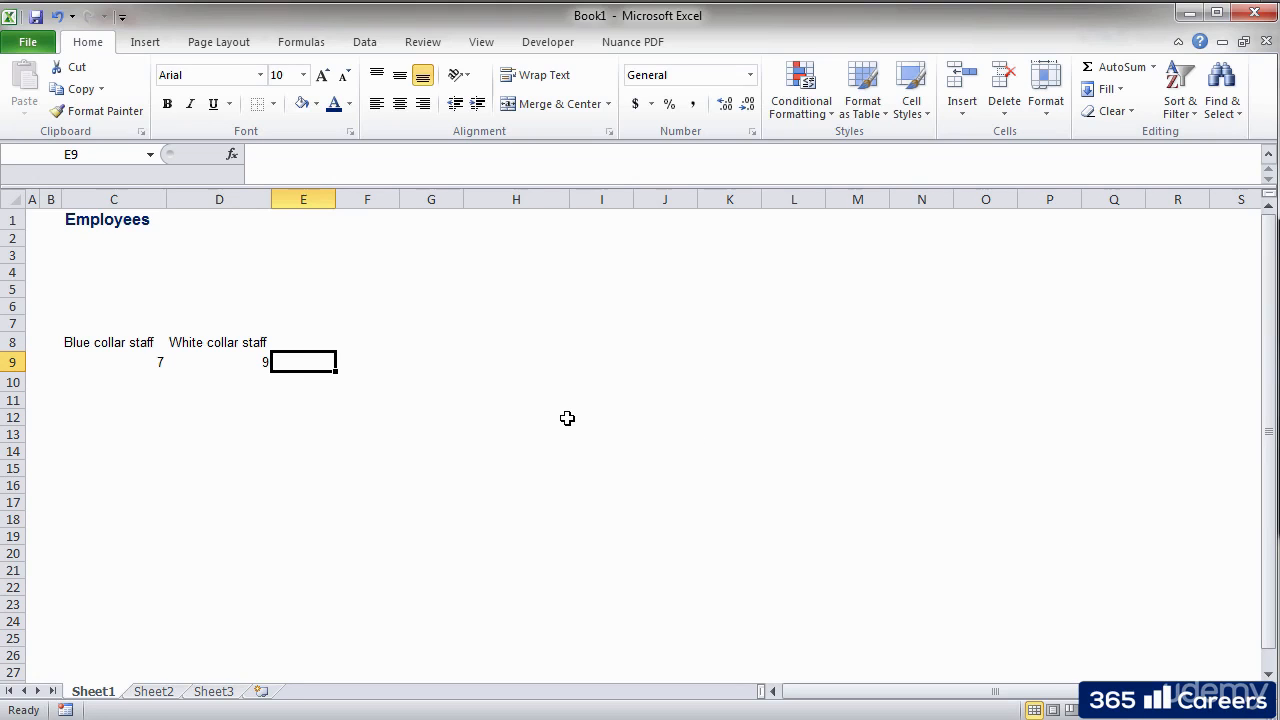
left_click(297, 170)
type("=")
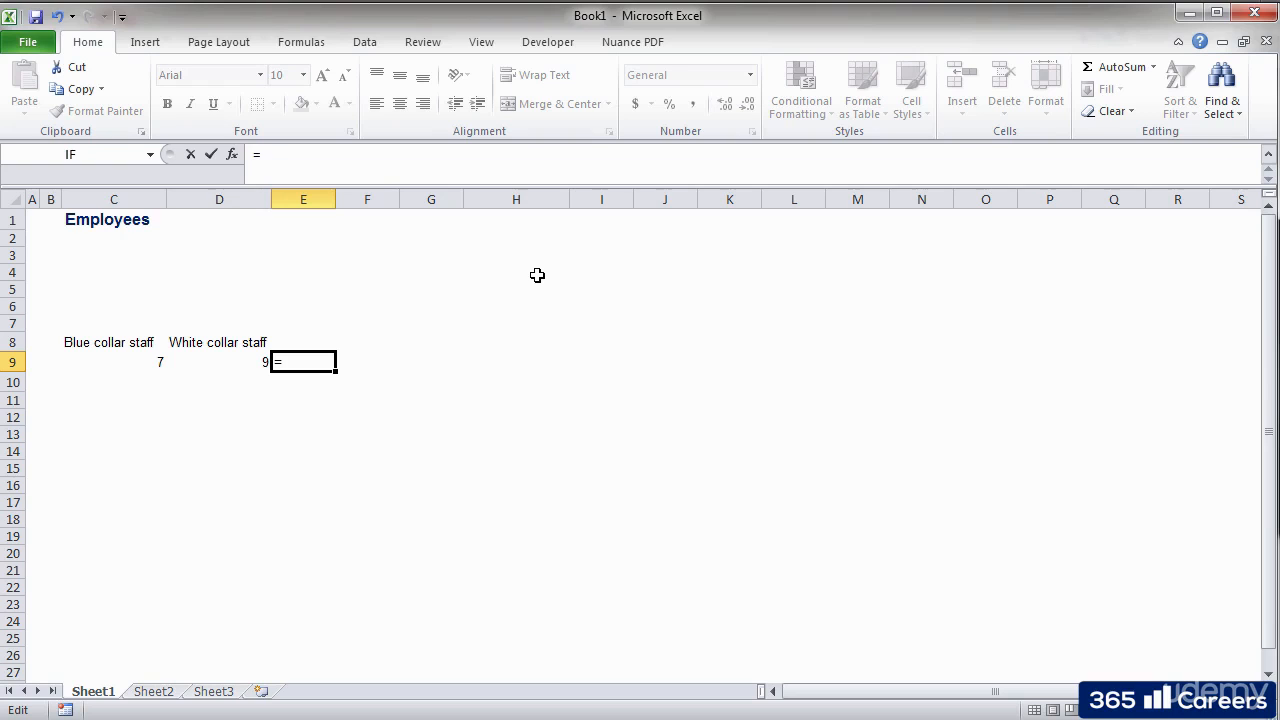
type("if")
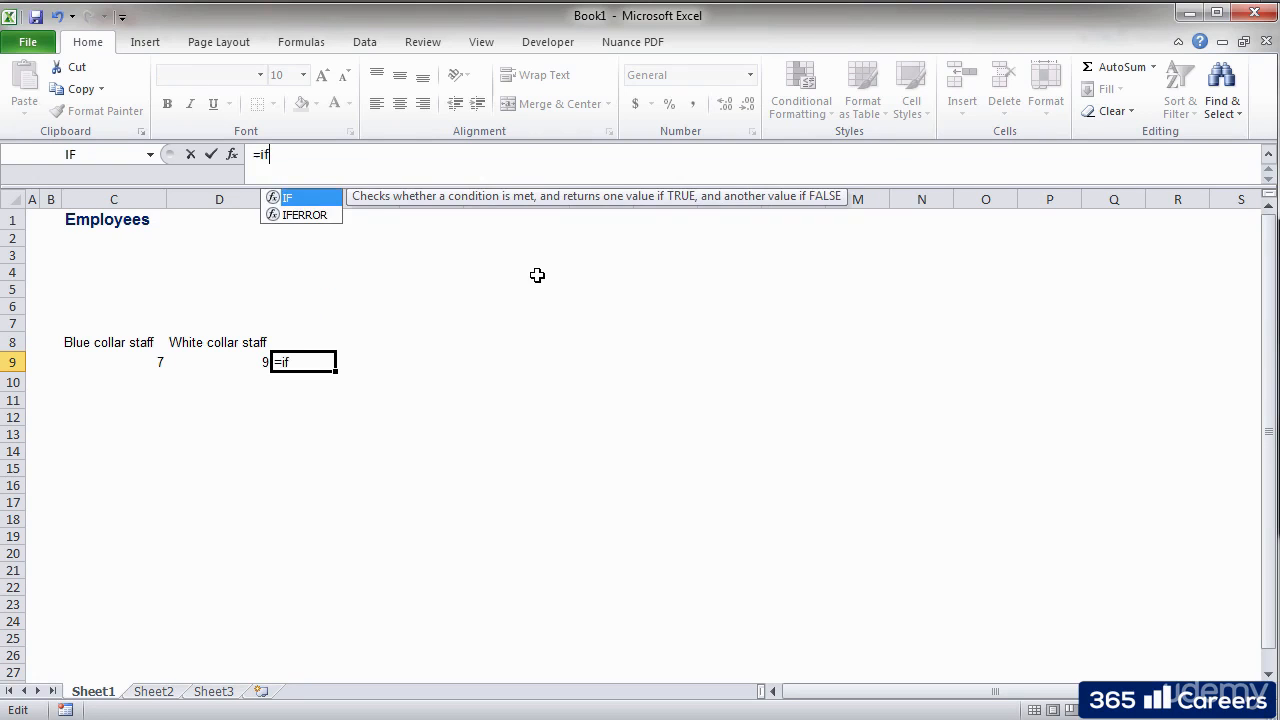
type("(")
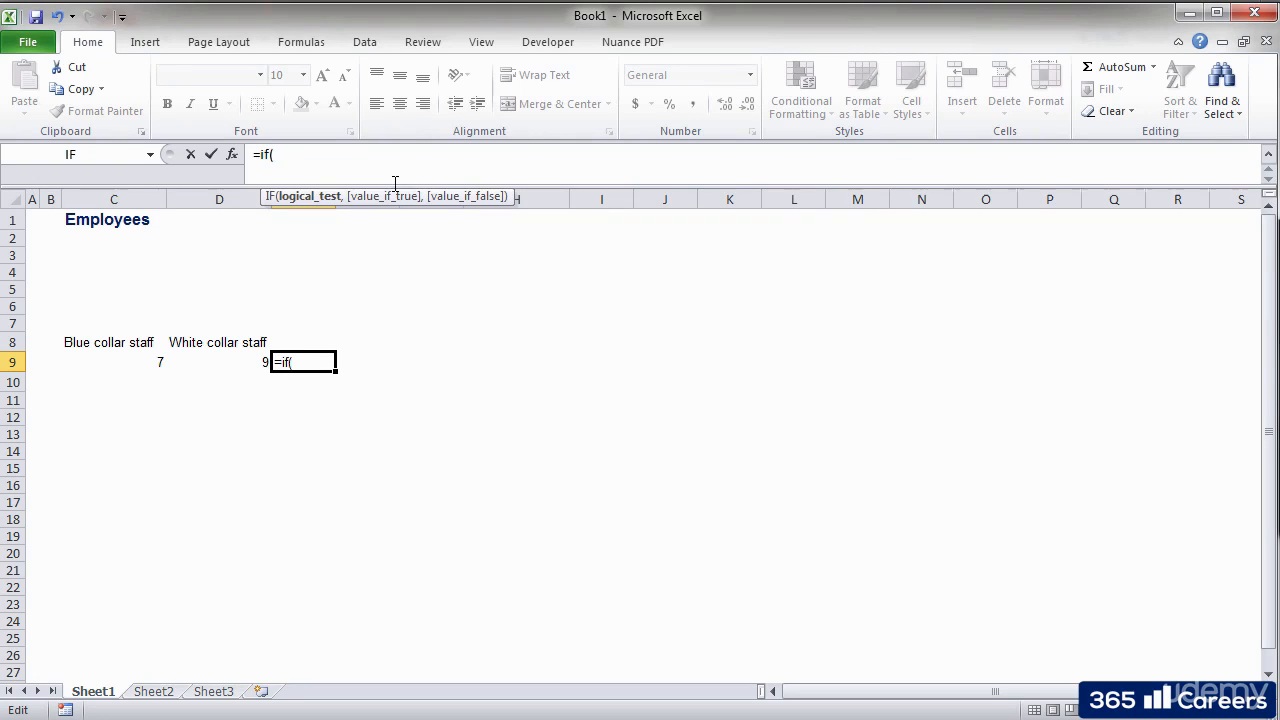
key("Escape")
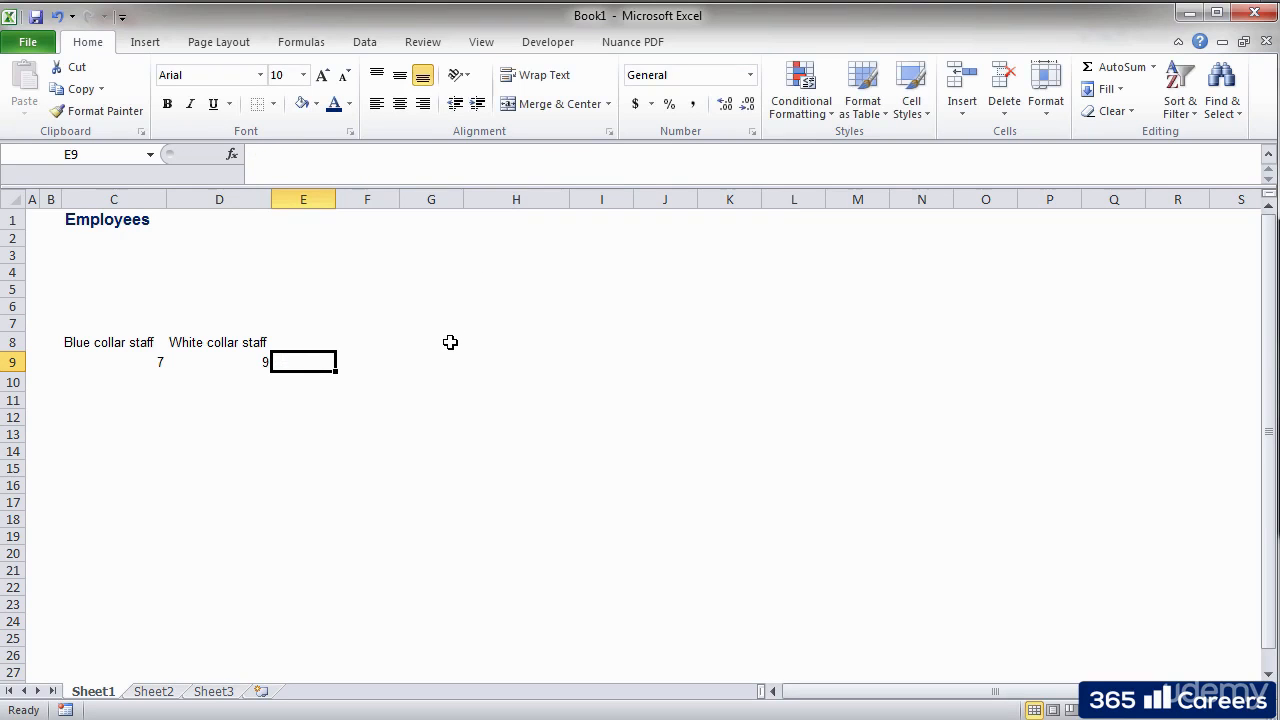
- Insert the IF function into cell E9 by choosing it from the full list of functions in the Insert Function dialog
left_click(233, 156)
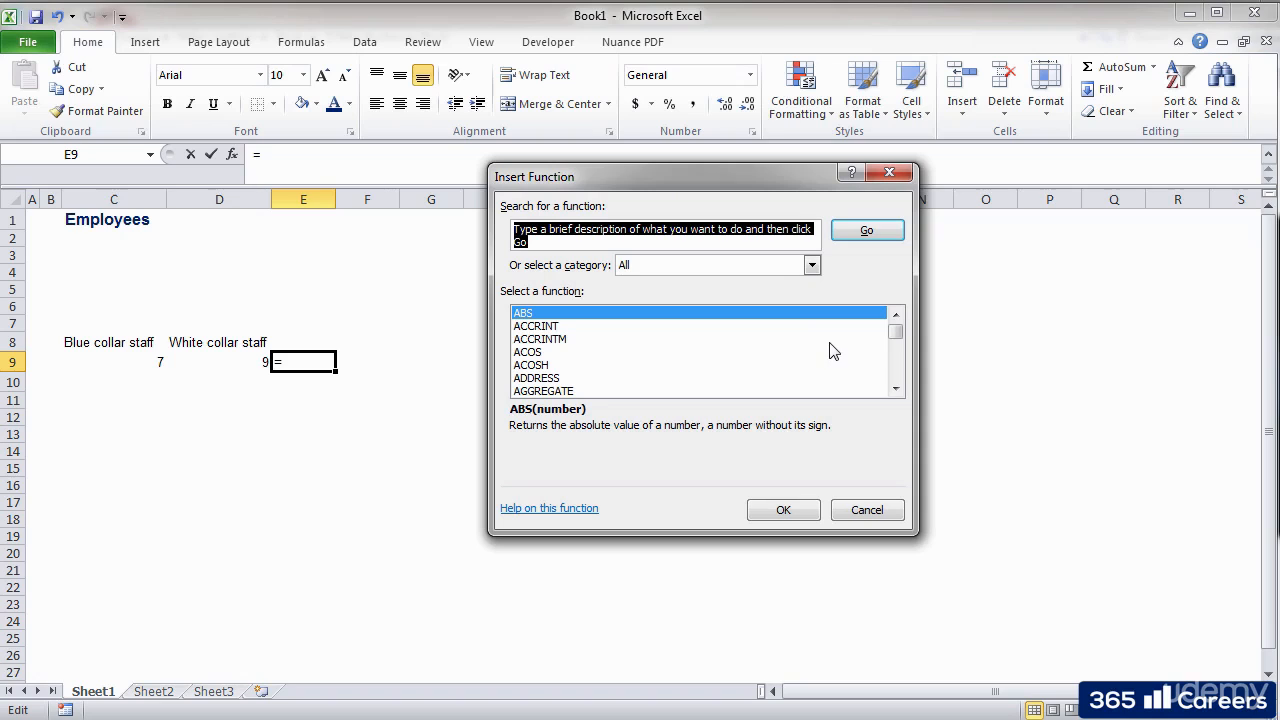
left_click(897, 390)
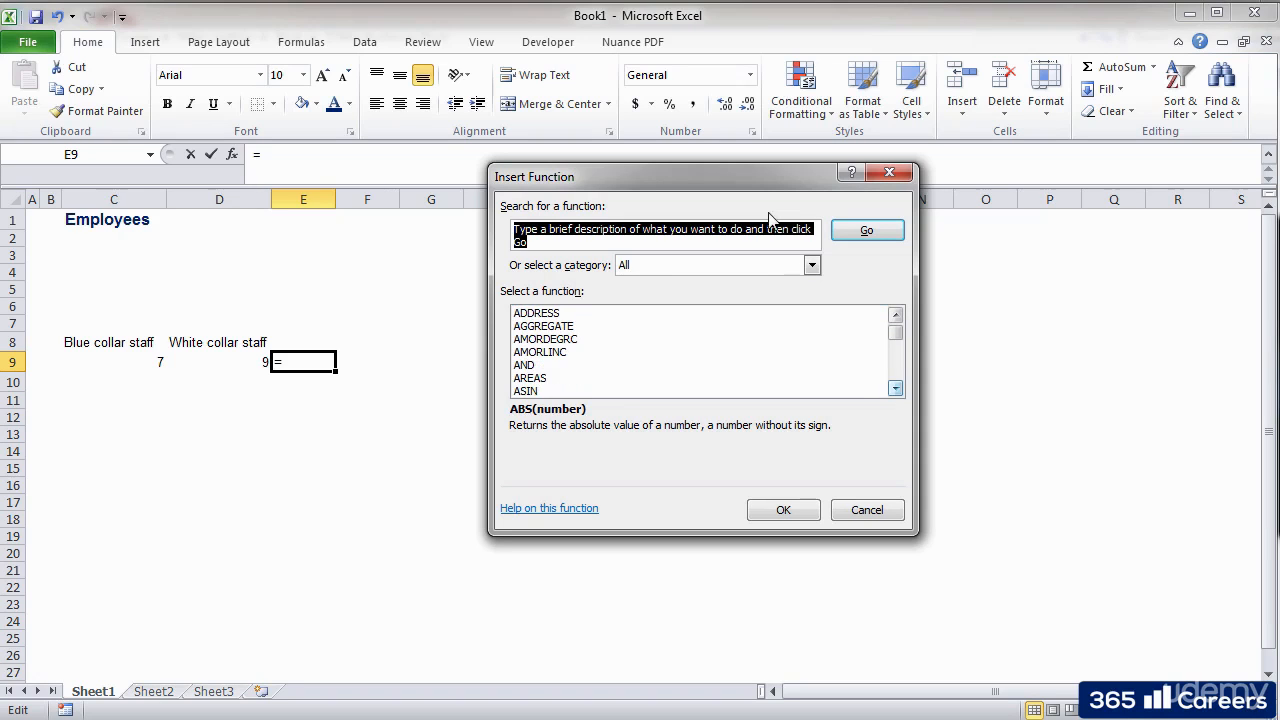
left_click(811, 265)
left_click(812, 266)
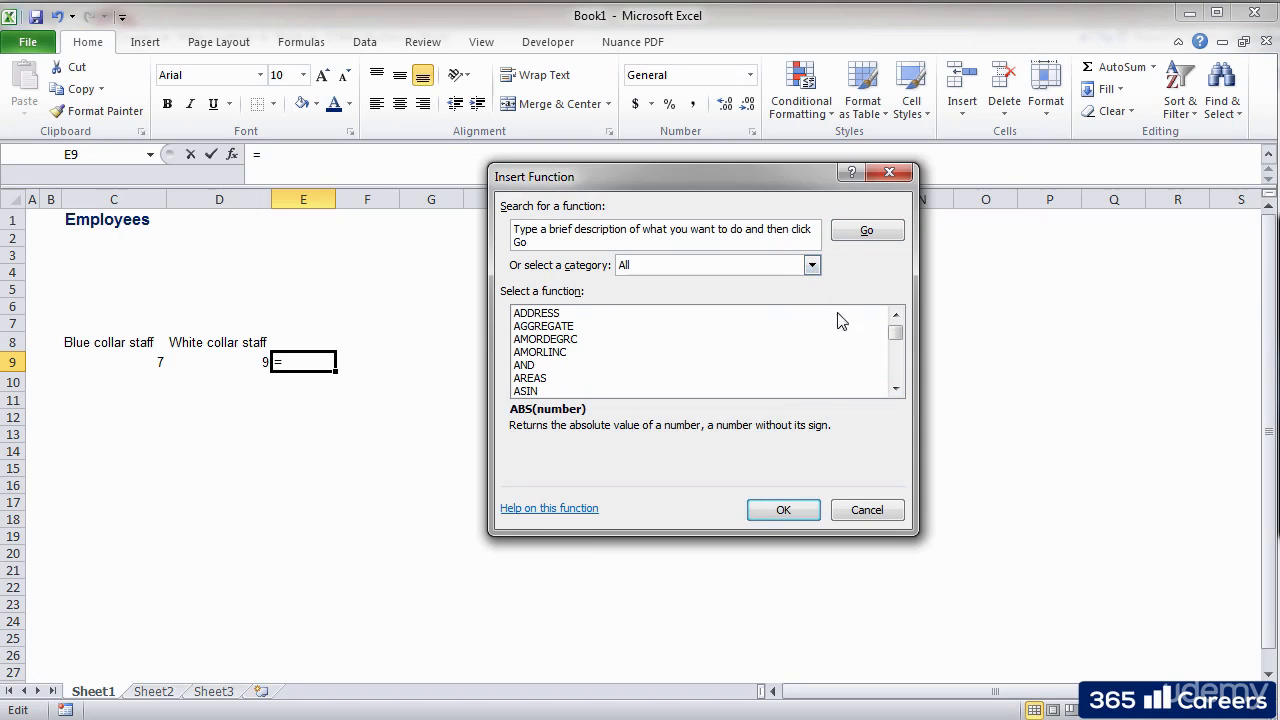
left_click(770, 341)
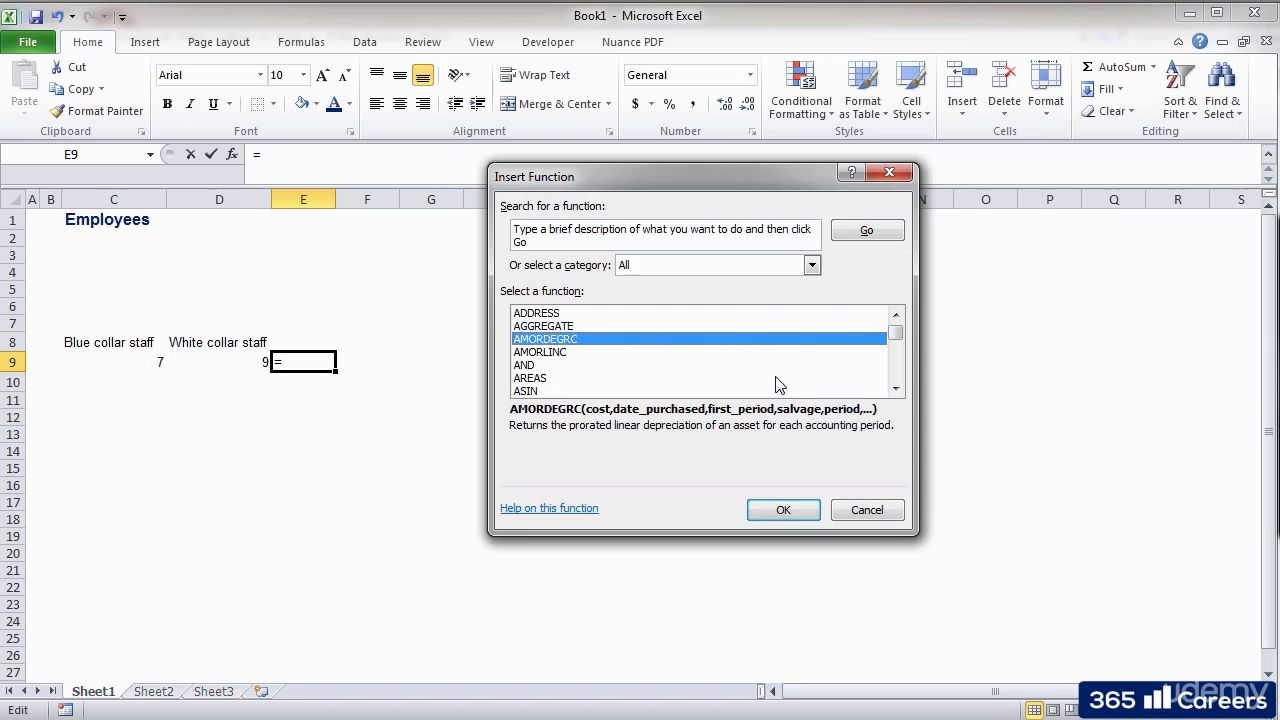
left_click(775, 378)
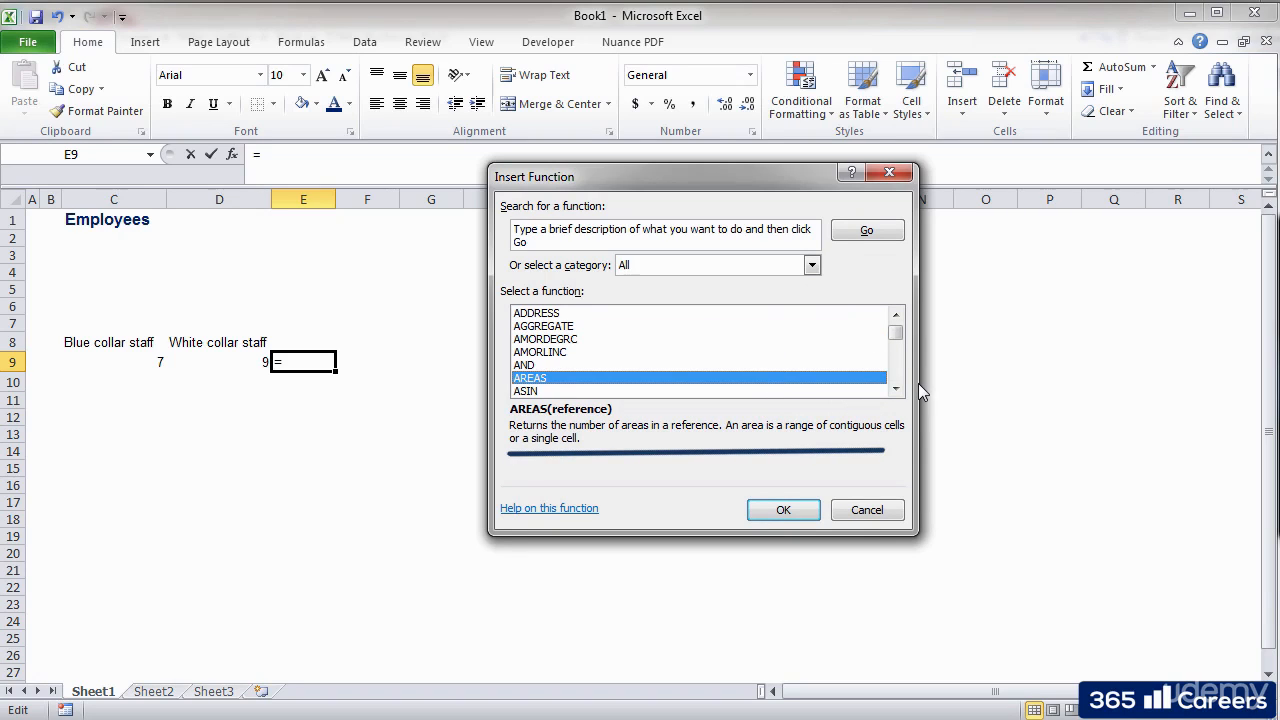
left_click_drag(896, 389, 896, 389)
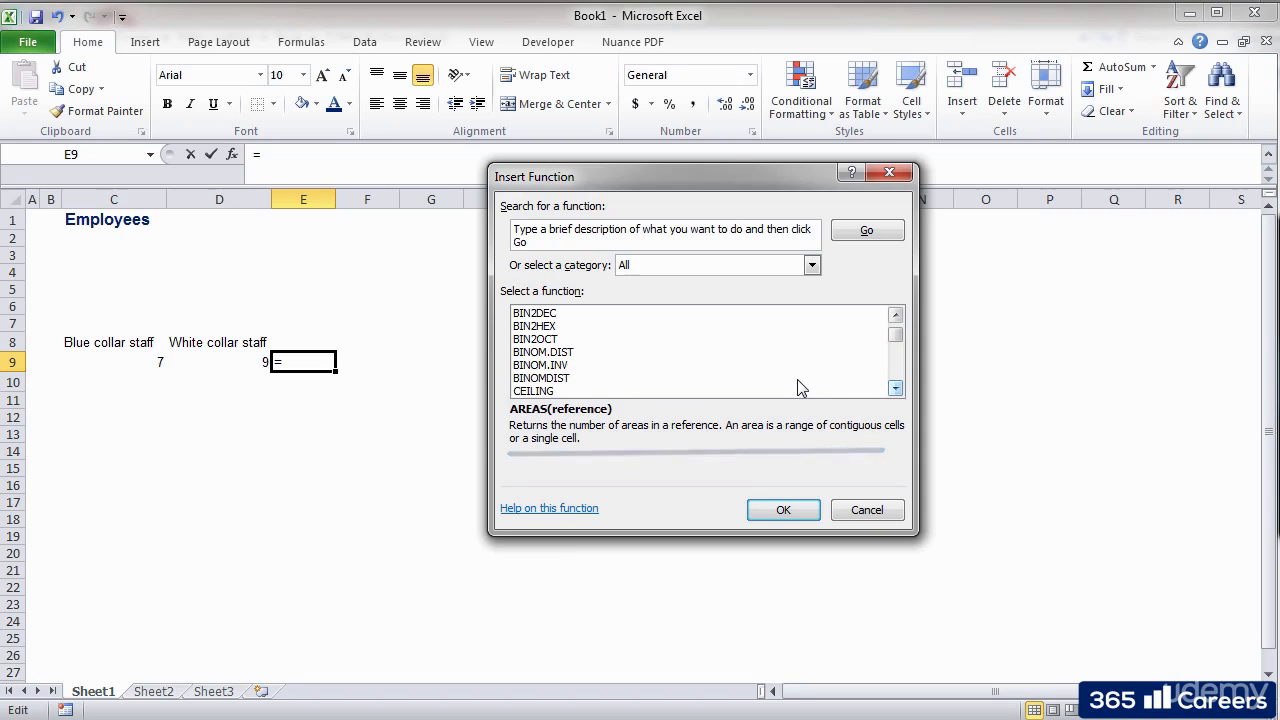
left_click(800, 390)
key("i")
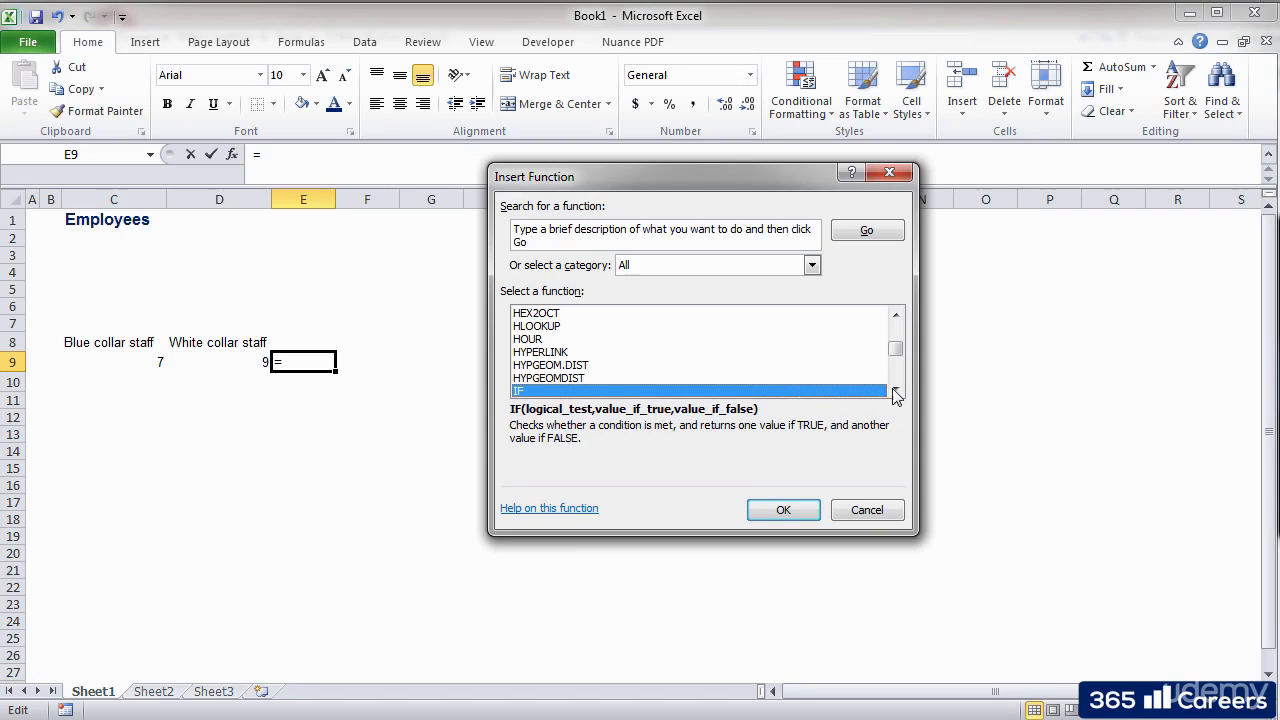
left_click_drag(896, 390, 896, 390)
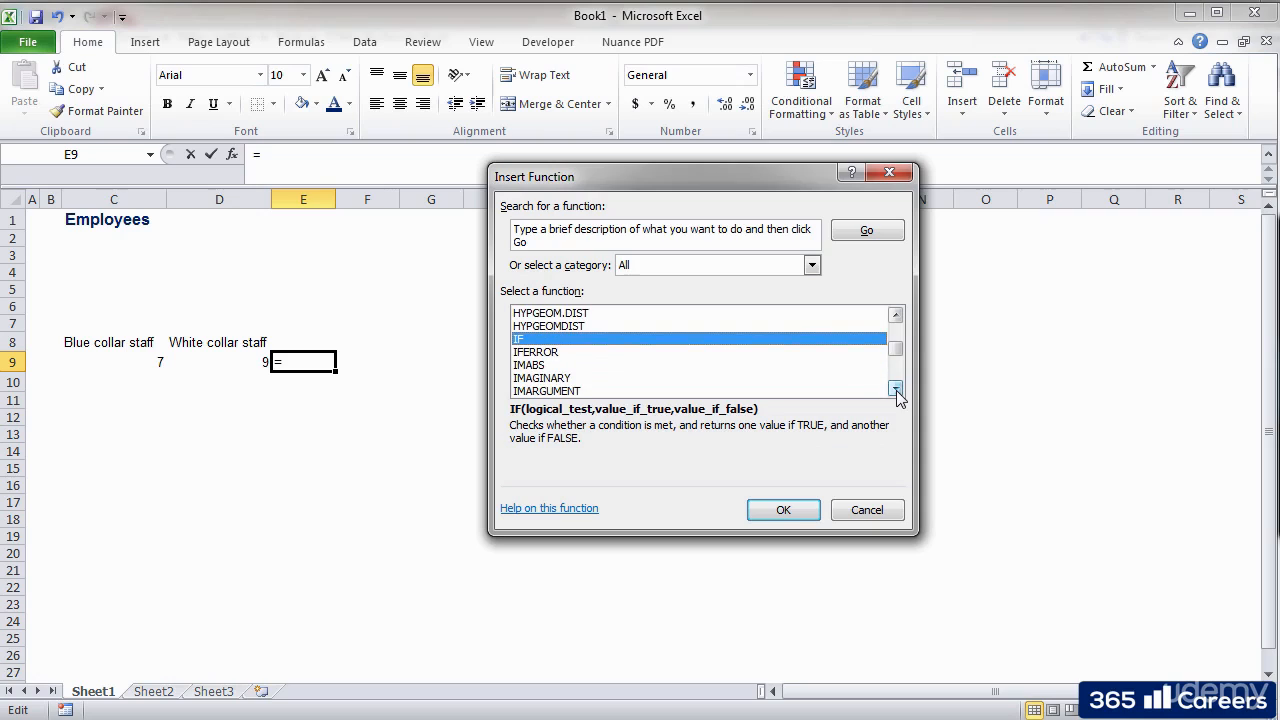
left_click(895, 316)
left_click(895, 316)
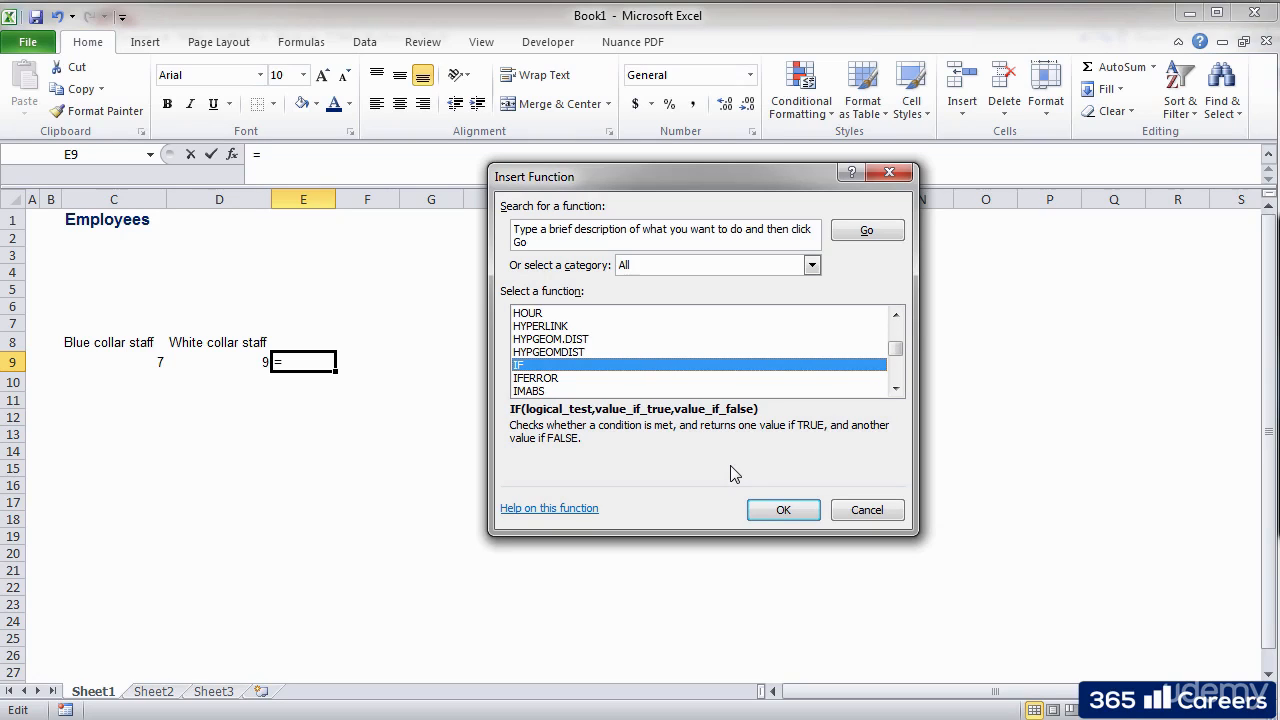
double_click(676, 366)
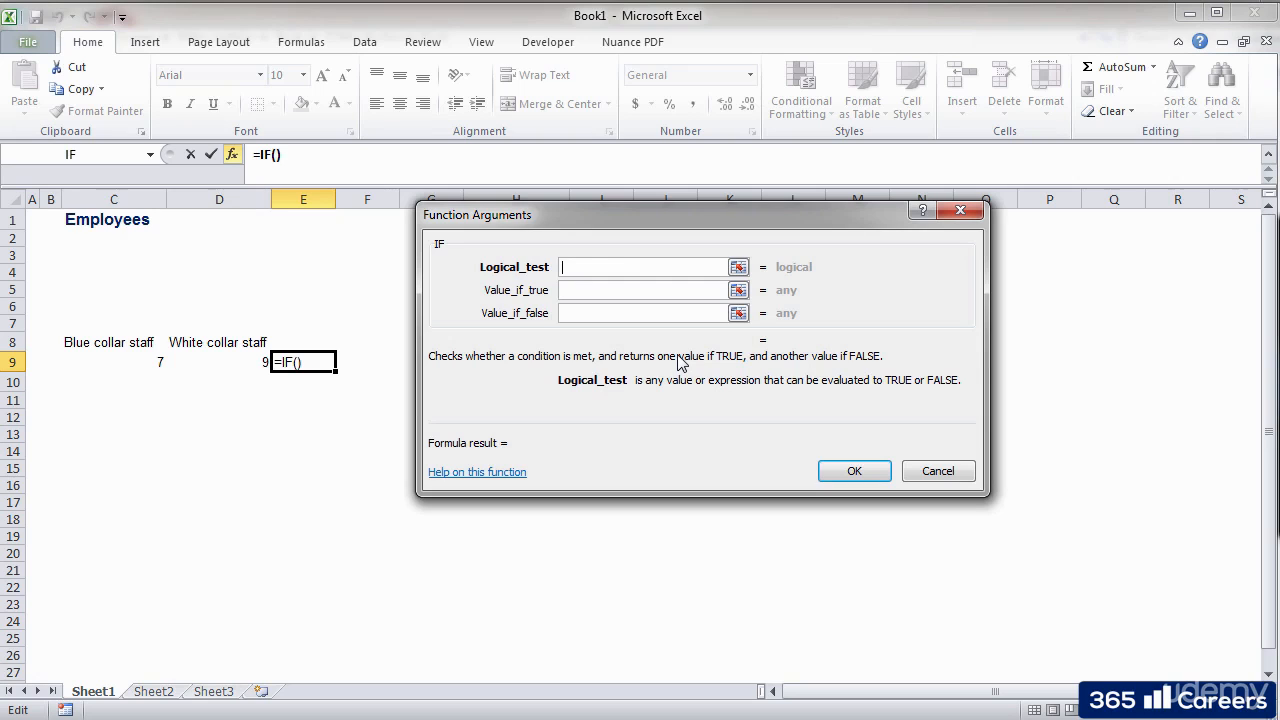
- Review the descriptions of the IF arguments and set the logical test to C9>D9
left_click(617, 289)
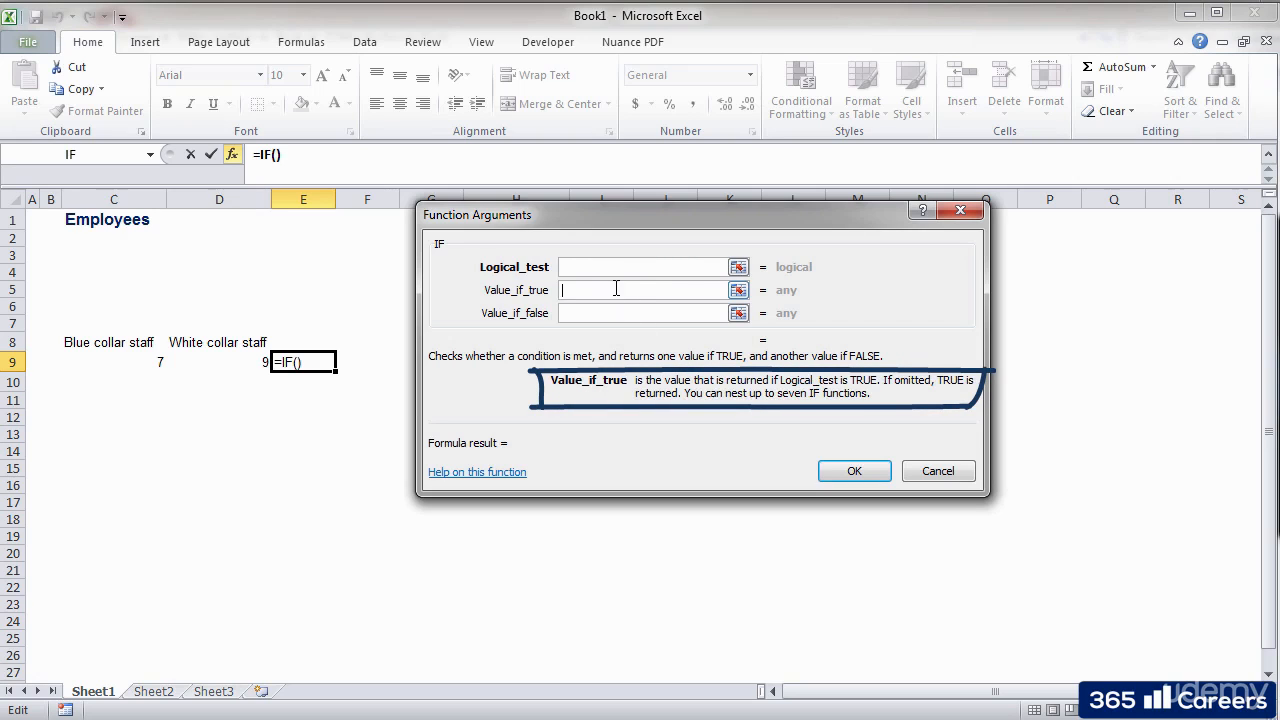
left_click(612, 314)
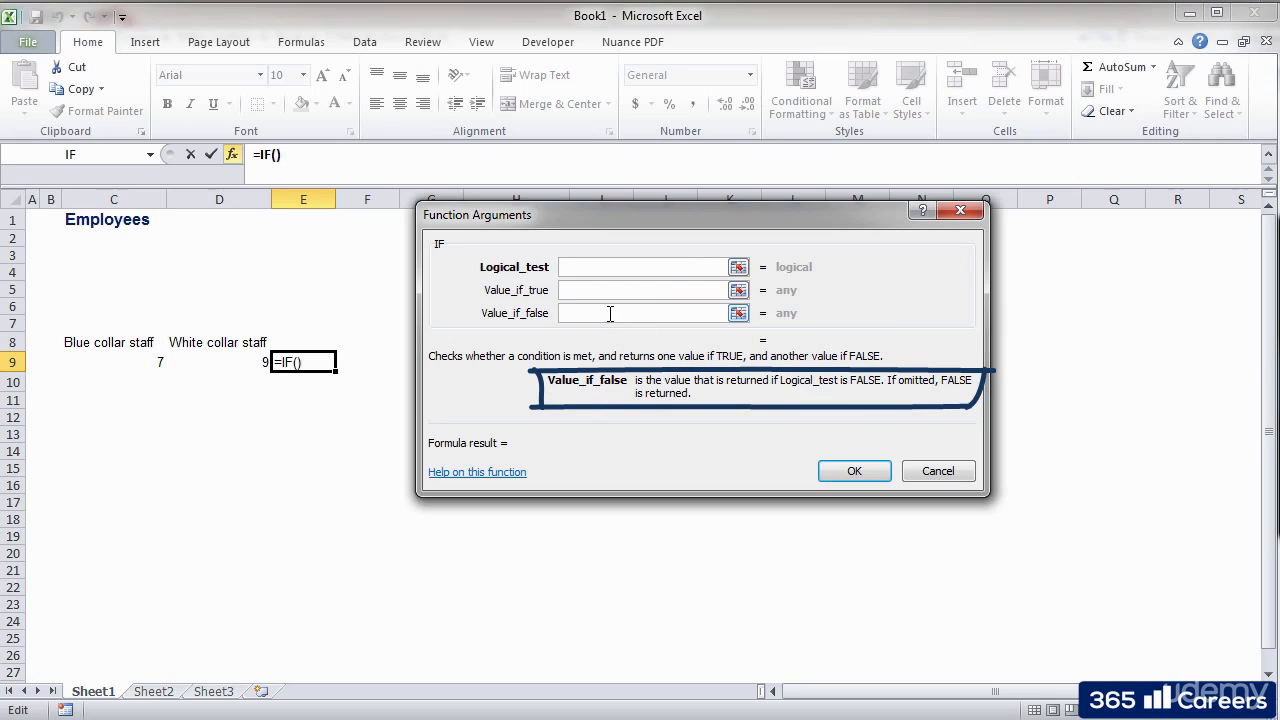
left_click(572, 268)
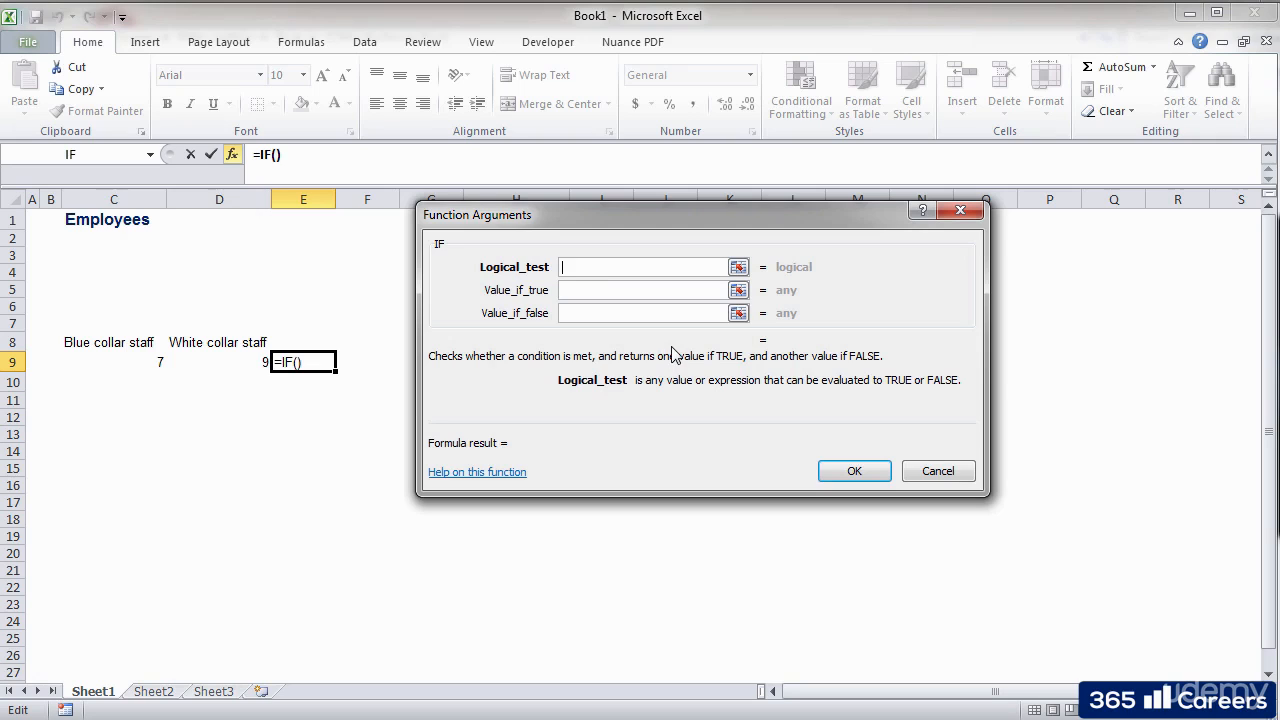
left_click(568, 289)
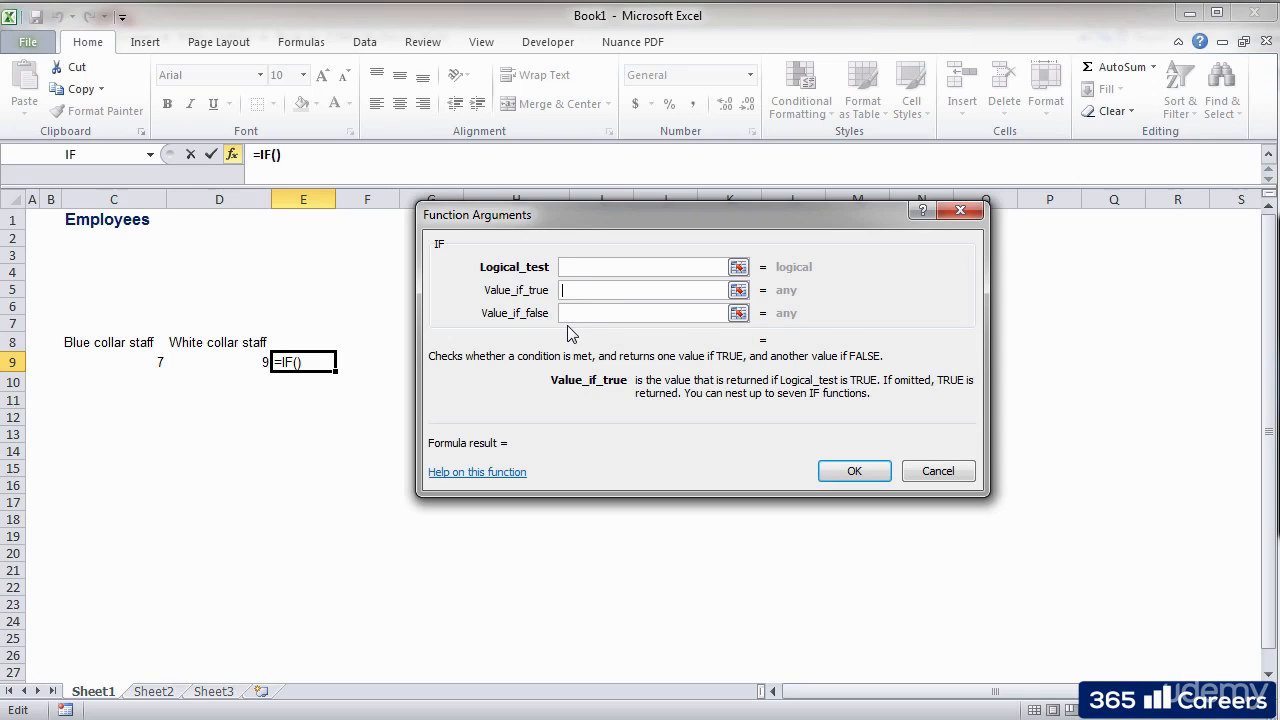
left_click(567, 315)
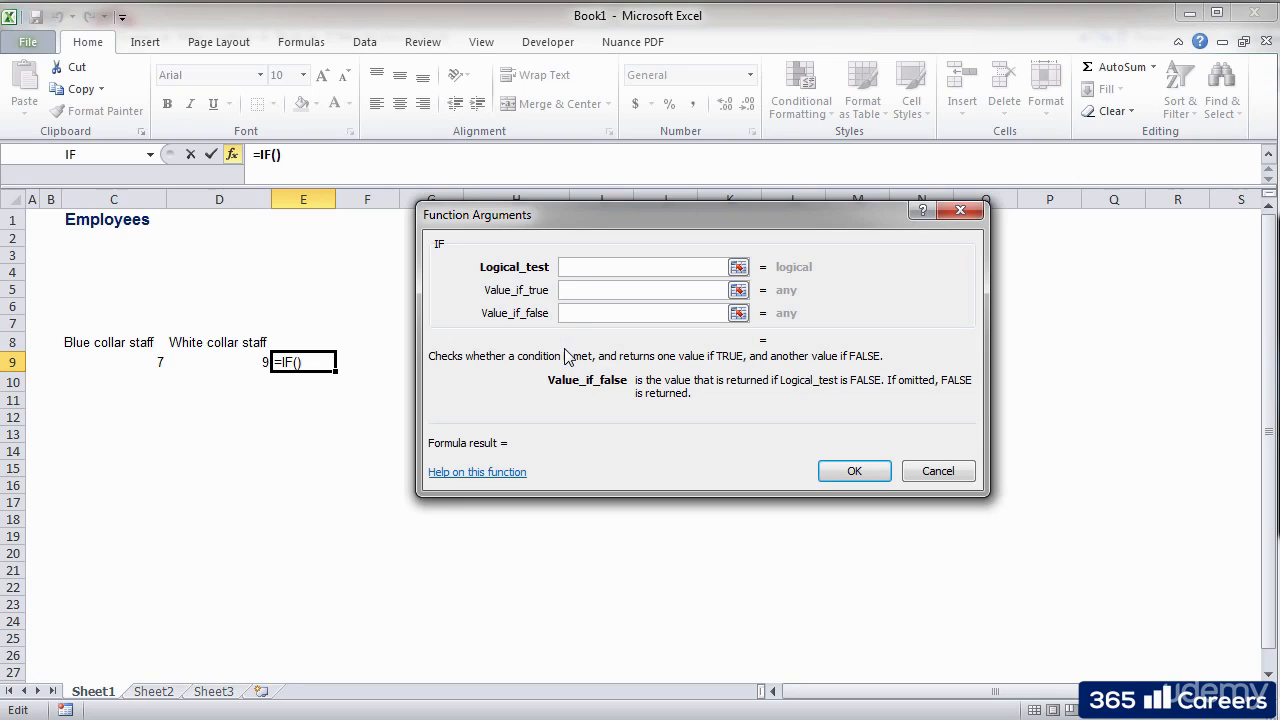
left_click(579, 272)
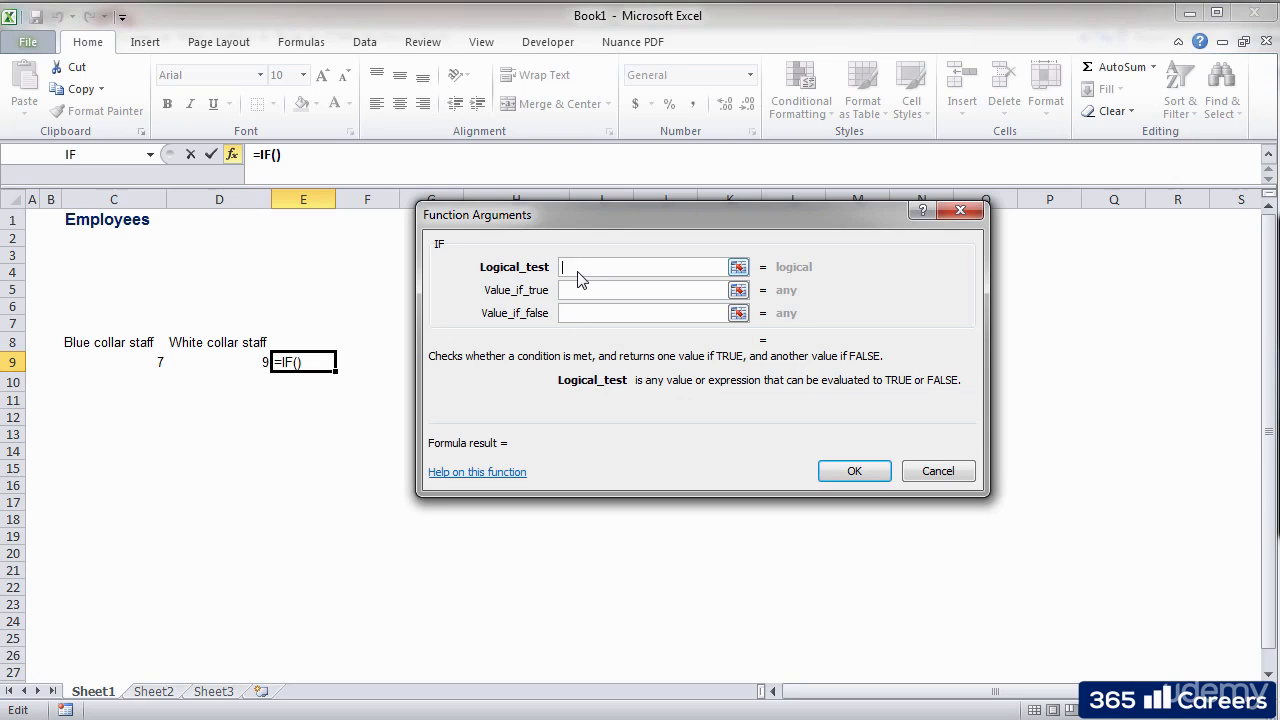
type("C9>")
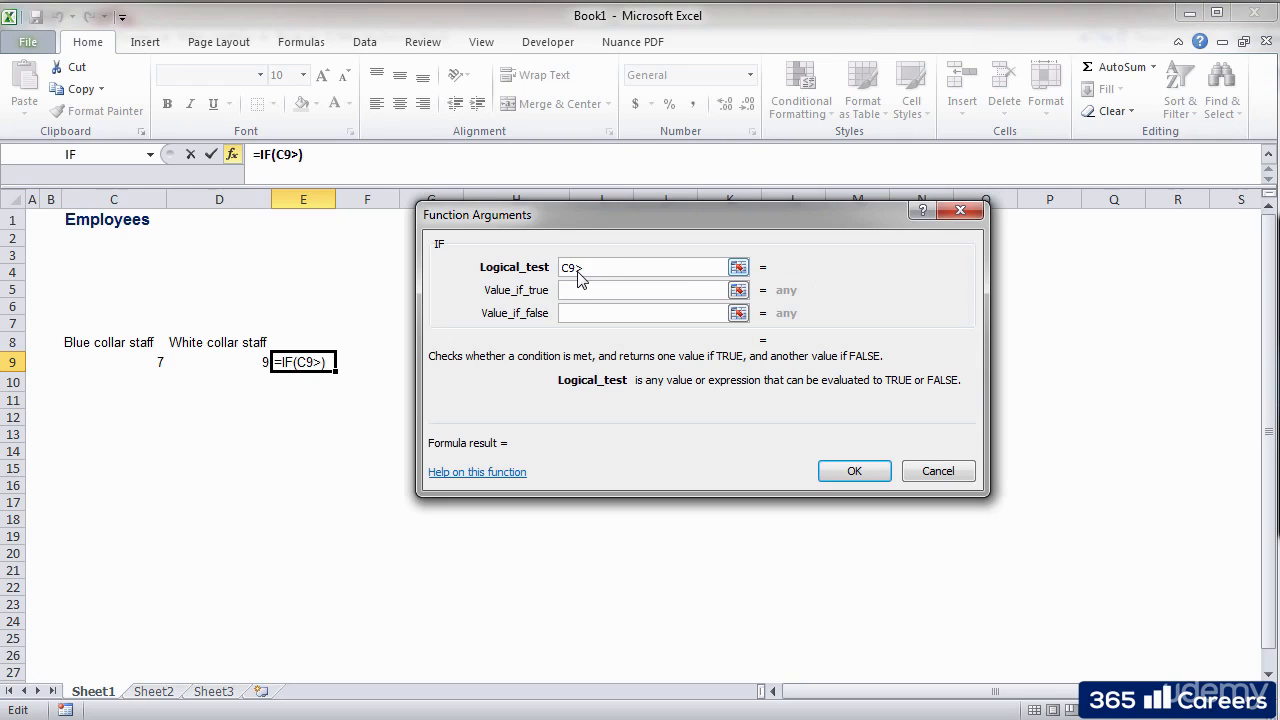
type("D9")
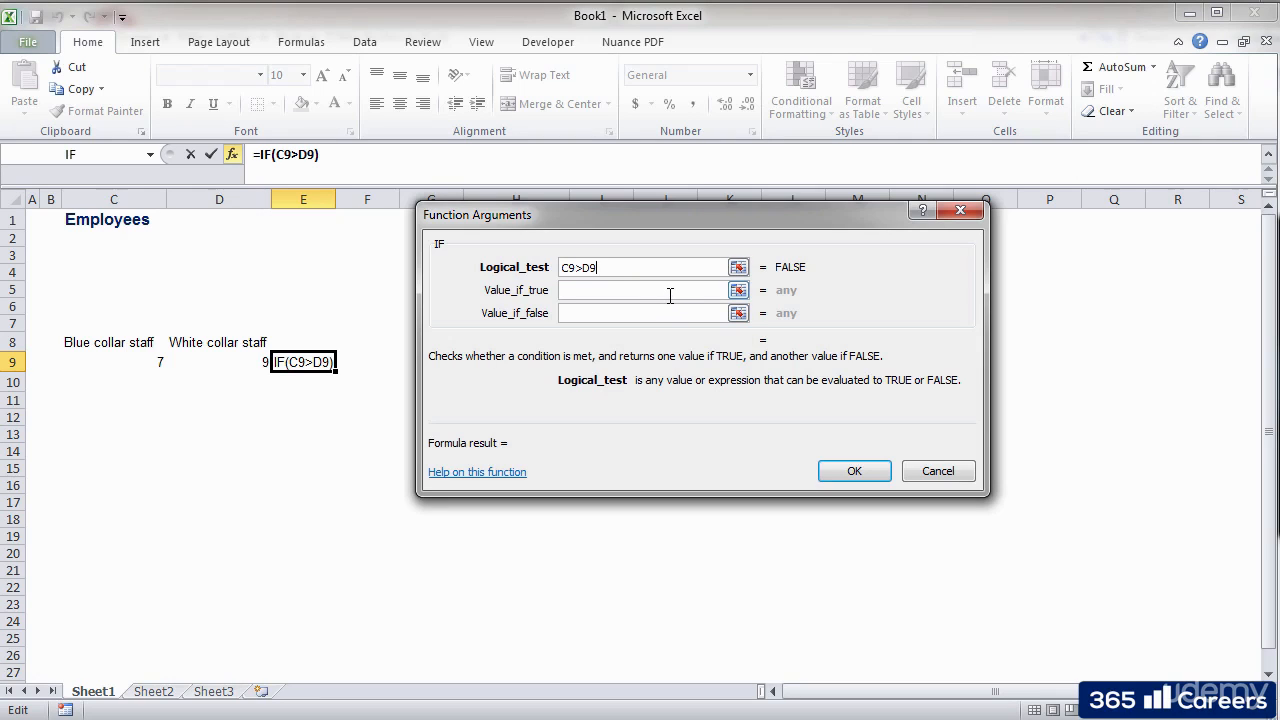
- Complete the IF formula with Bigger as the value if true and Smaller as the value if false
left_click(670, 292)
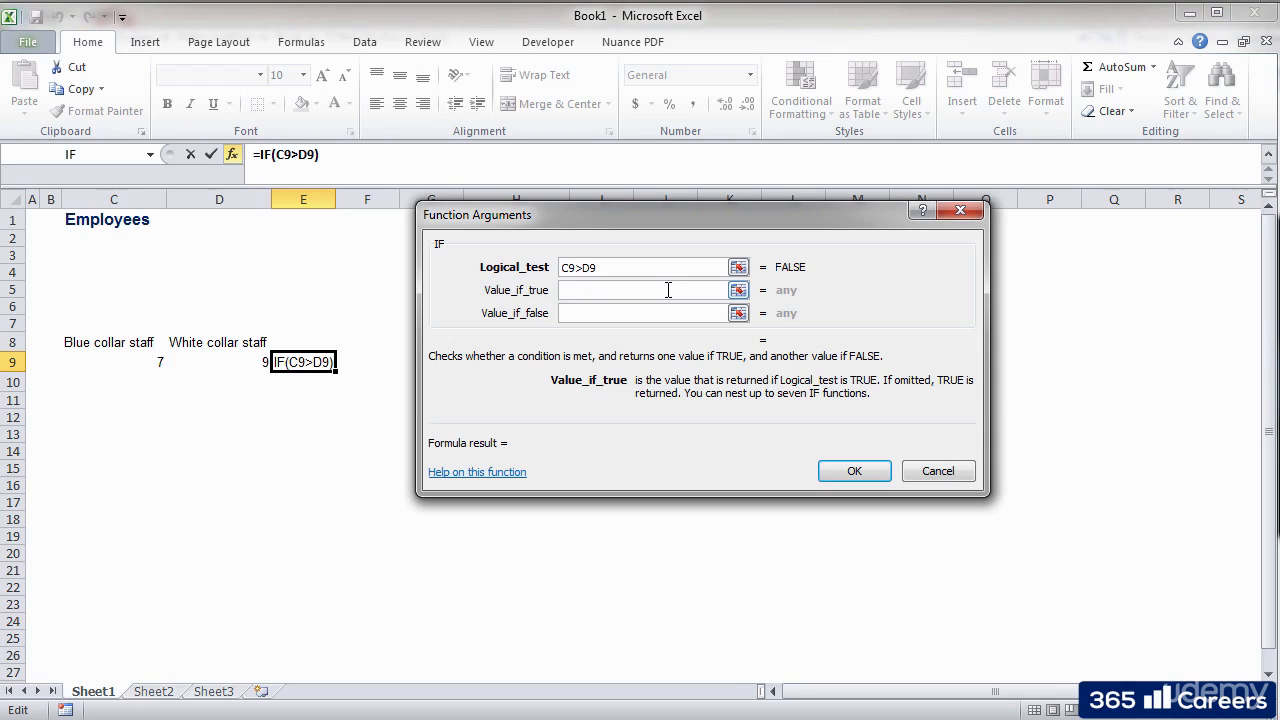
type("Bigger")
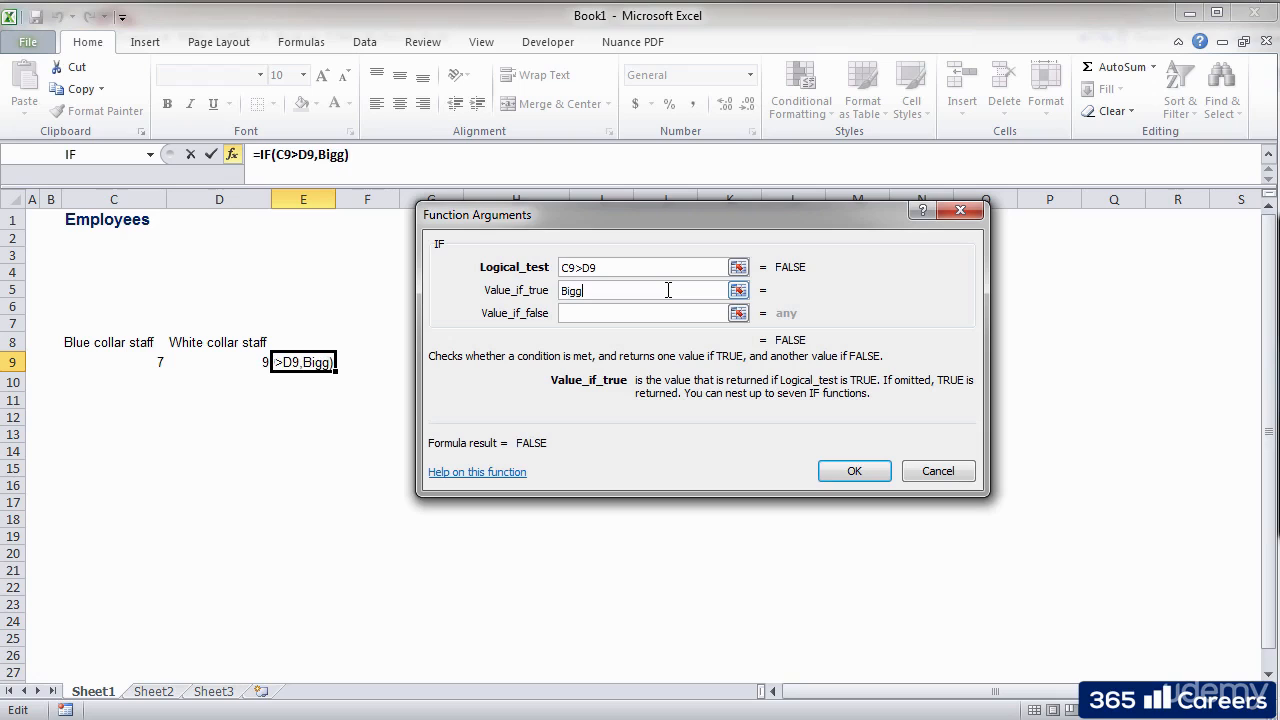
left_click(624, 314)
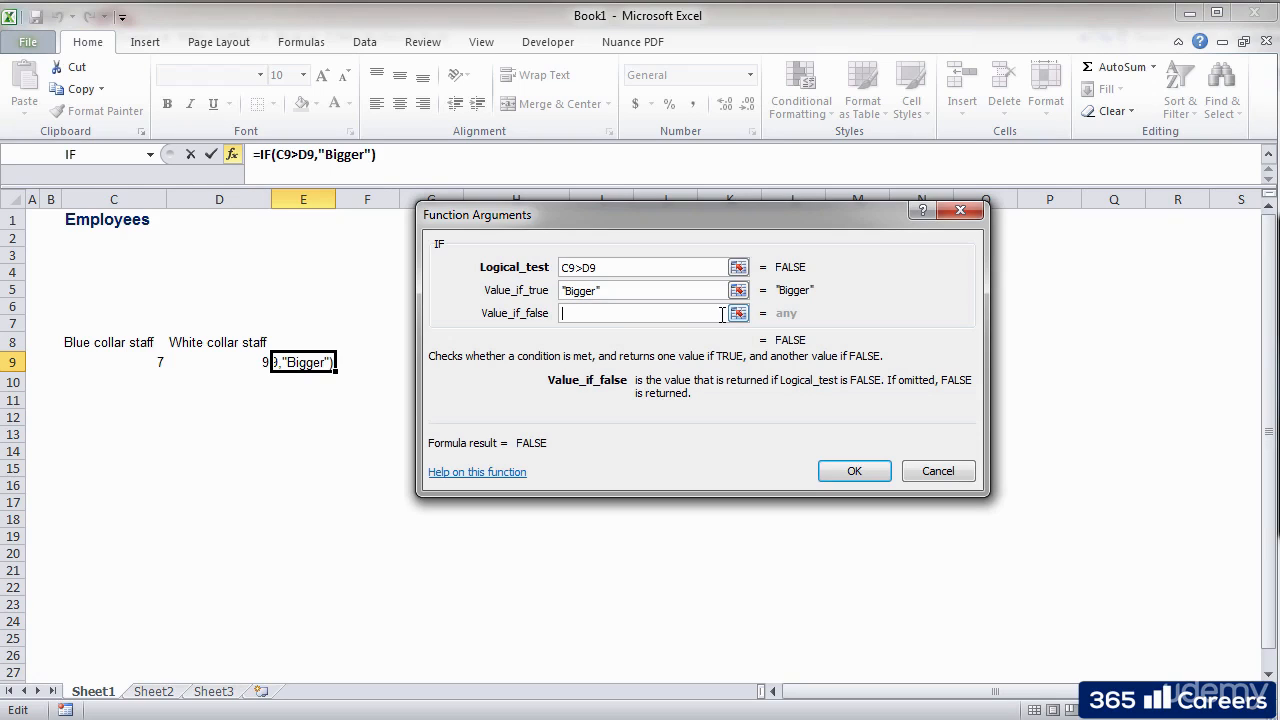
type("S")
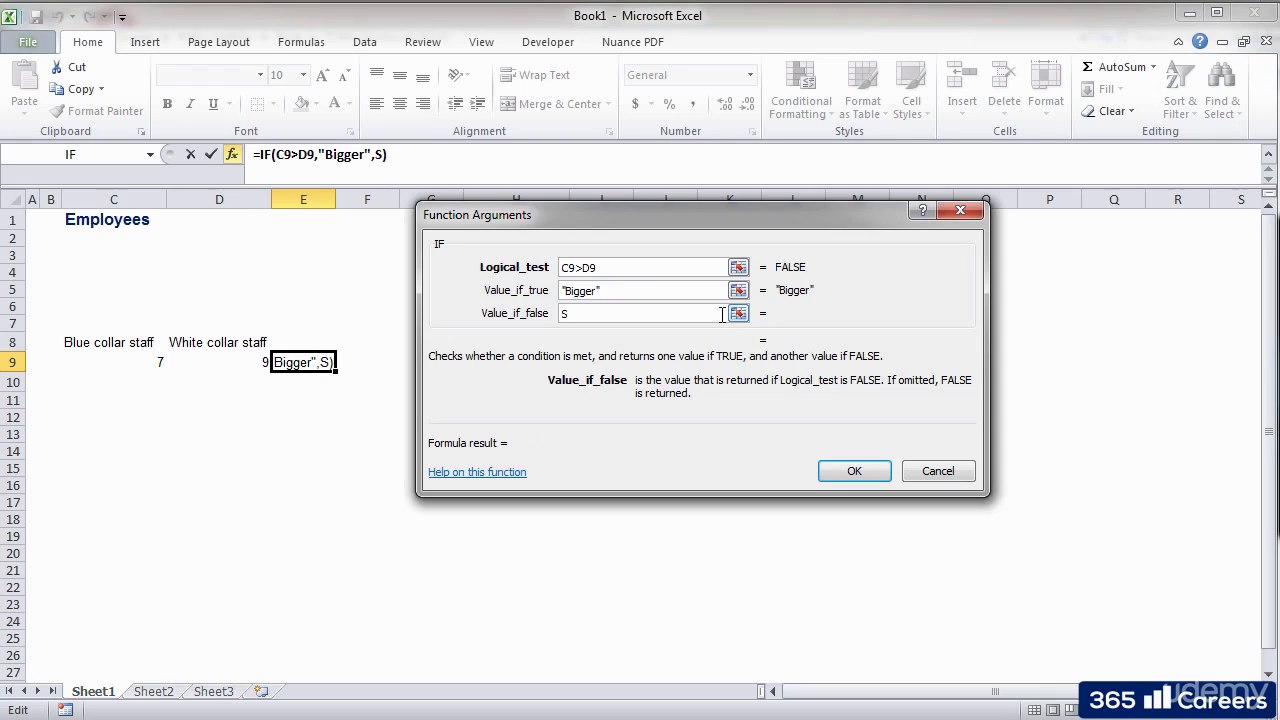
type("maller")
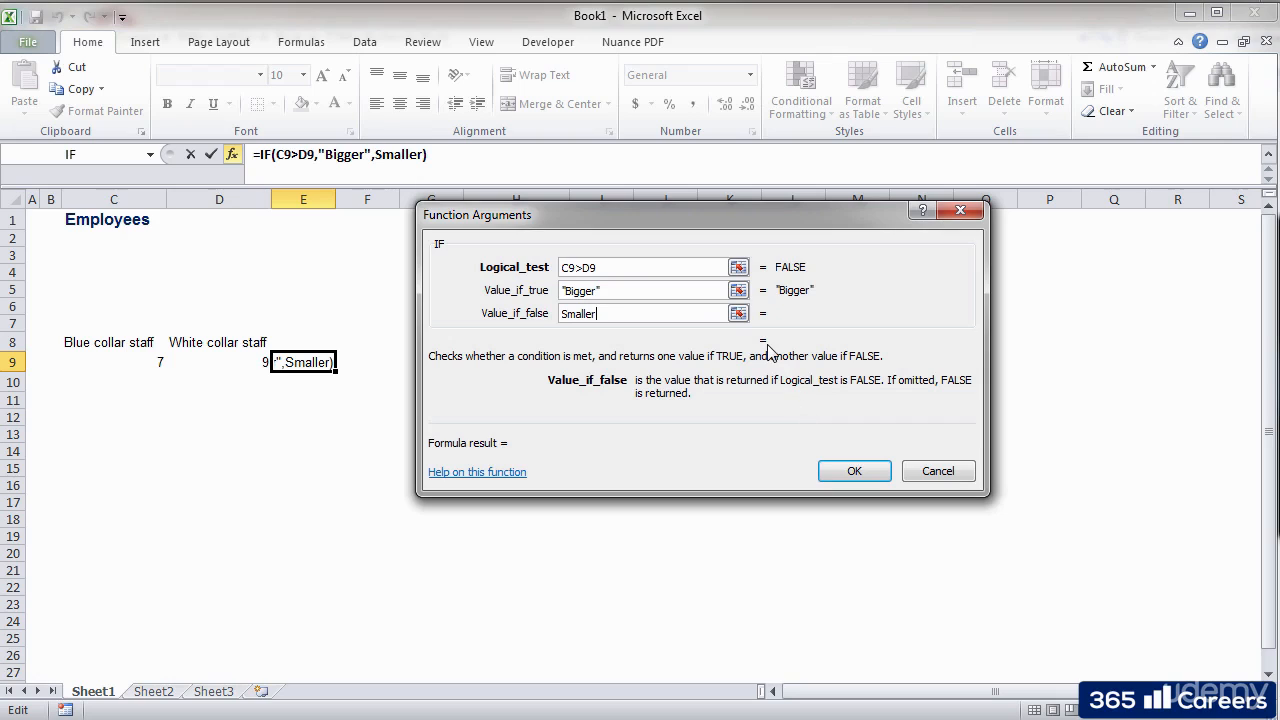
left_click(852, 470)
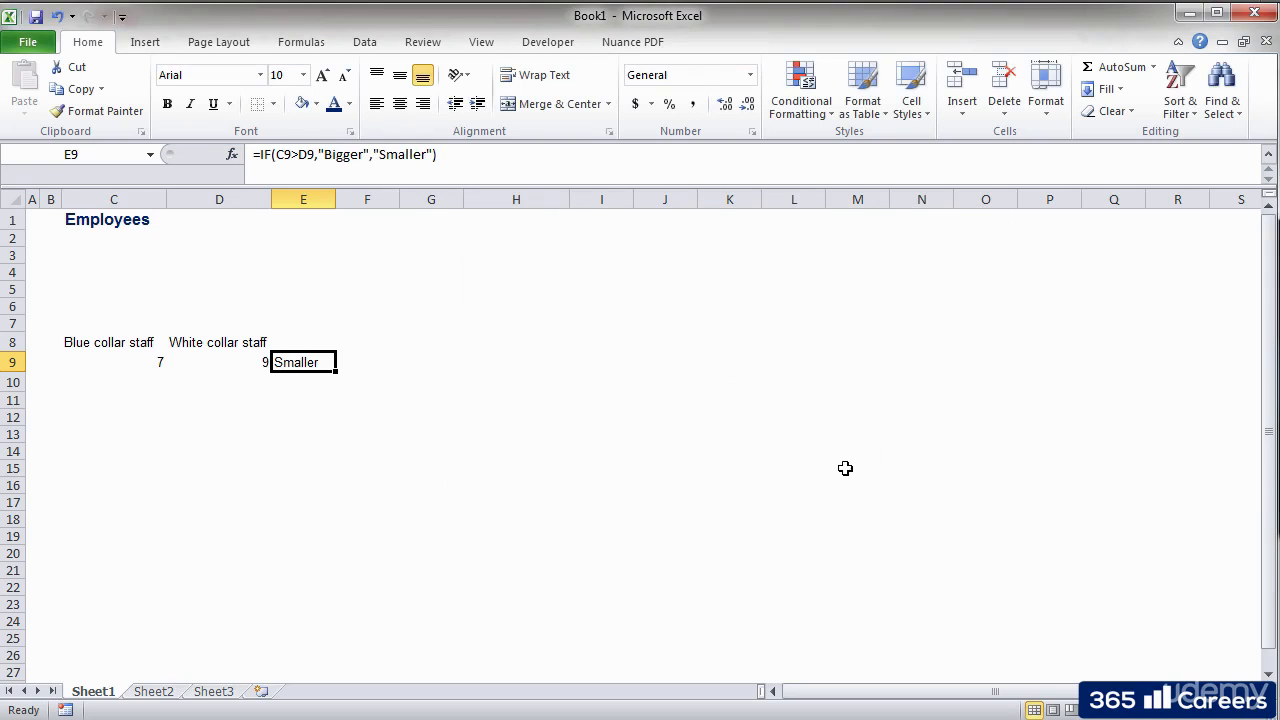
left_click(845, 468)
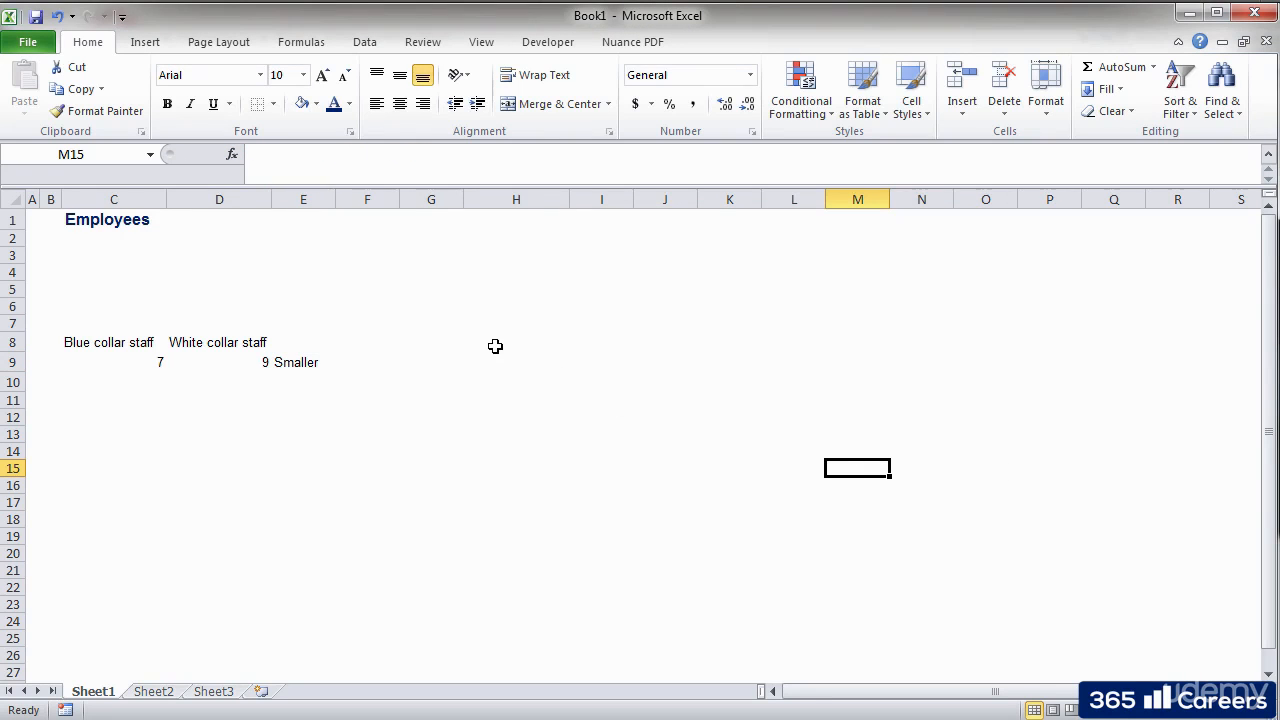
left_click(318, 364)
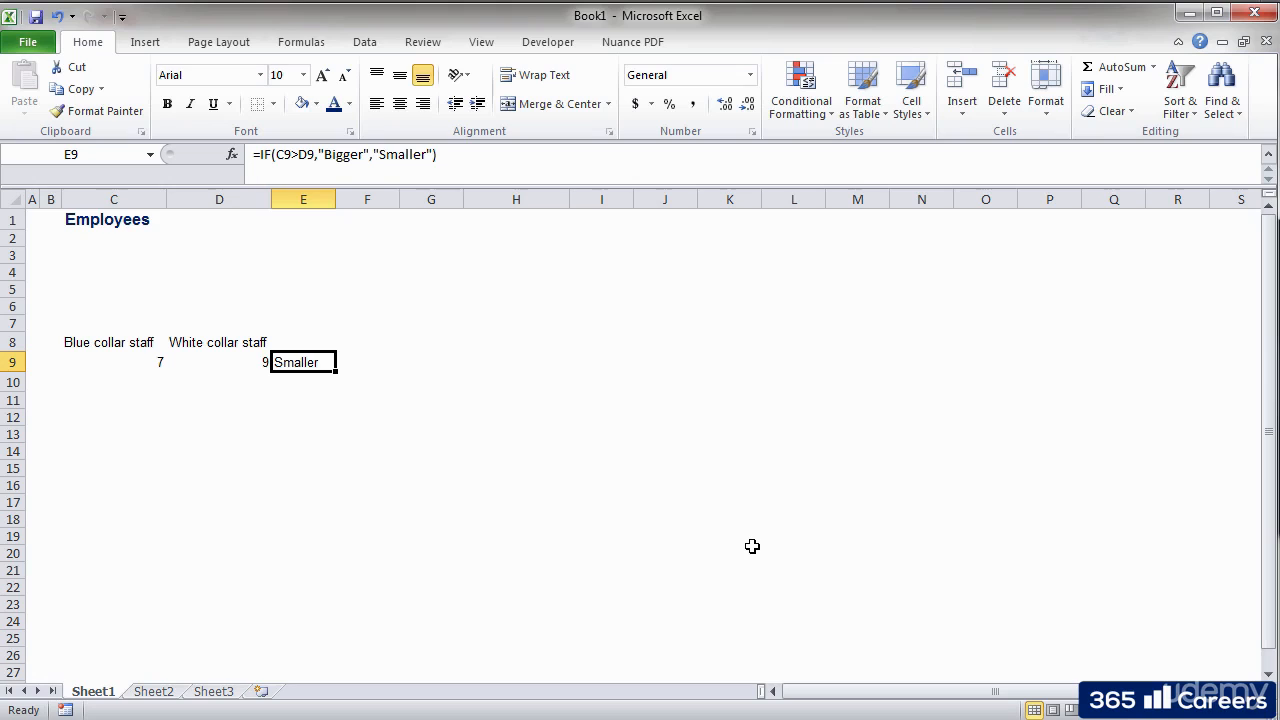
left_click(538, 402)
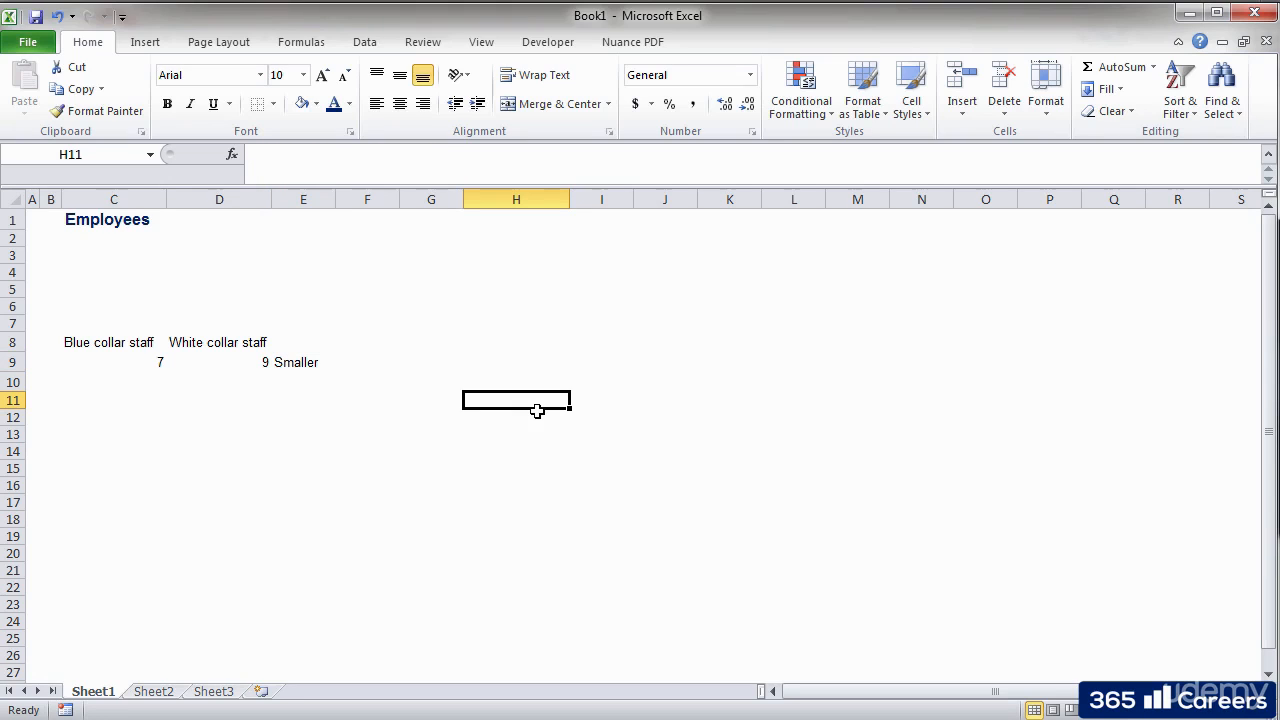
left_click(486, 367)
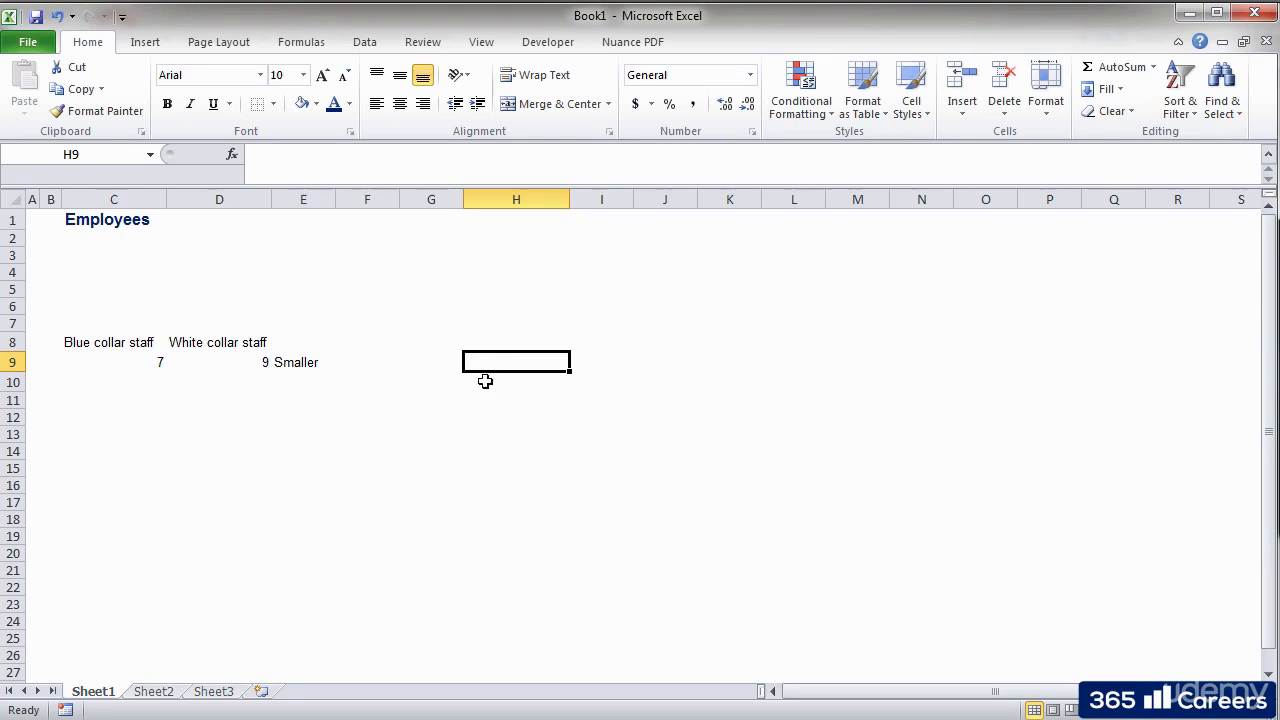